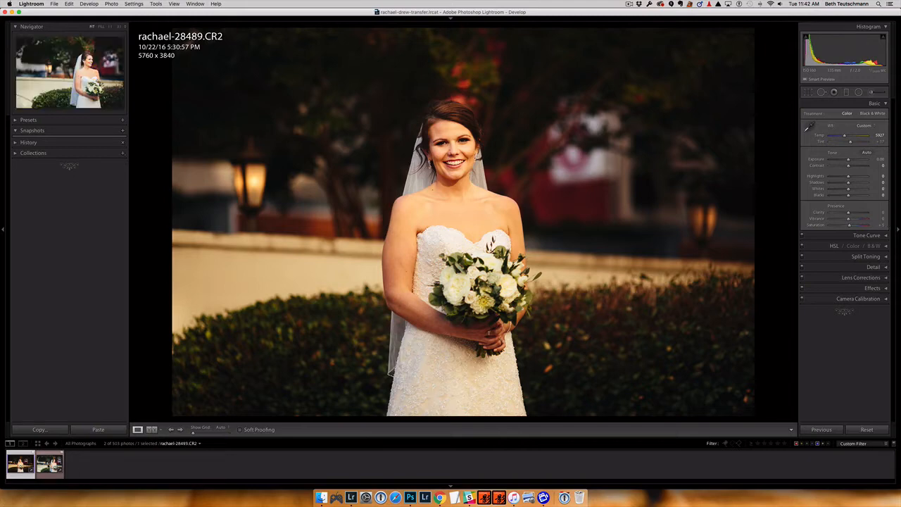
- Open a secondary loupe window locked on rachael-28493.CR2 as the reference, and select rachael-28489.CR2 for editing in the main view
{"action": "left_click", "coordinate": [20, 463]}
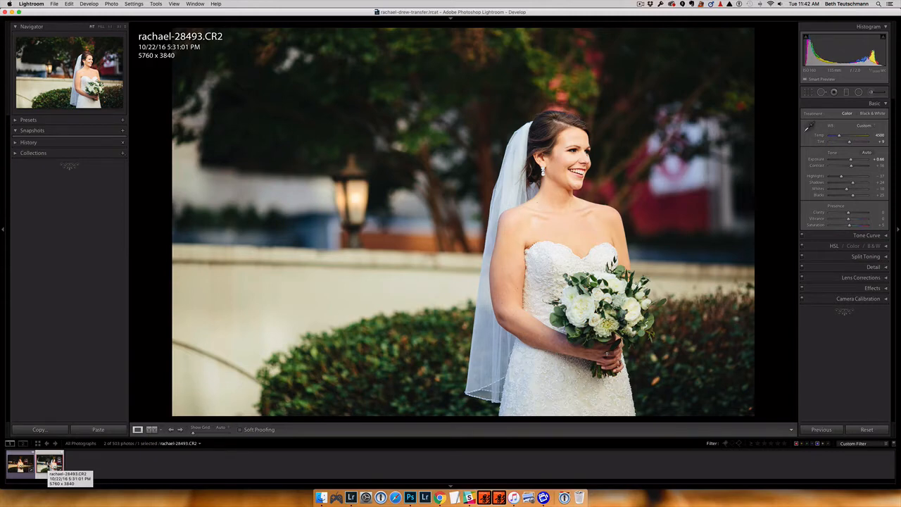
{"action": "left_click", "coordinate": [23, 465]}
{"action": "left_click", "coordinate": [50, 465]}
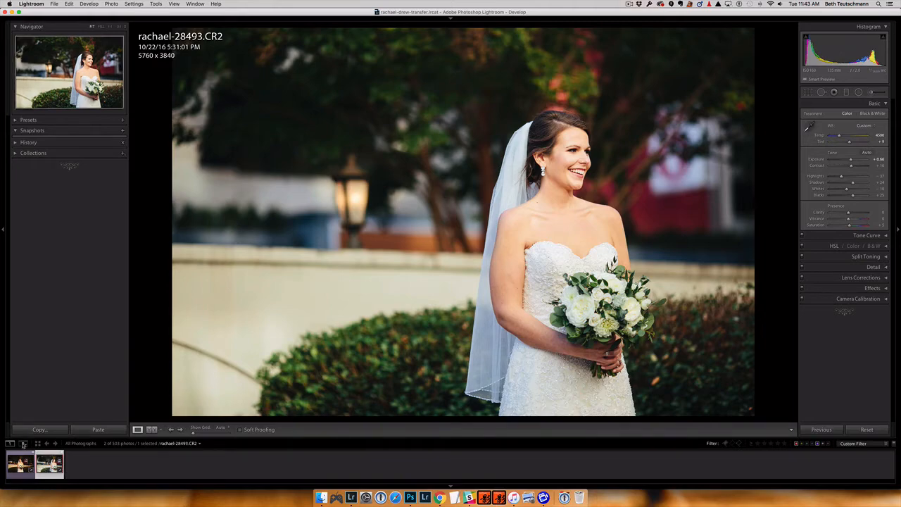
{"action": "left_click", "coordinate": [23, 443]}
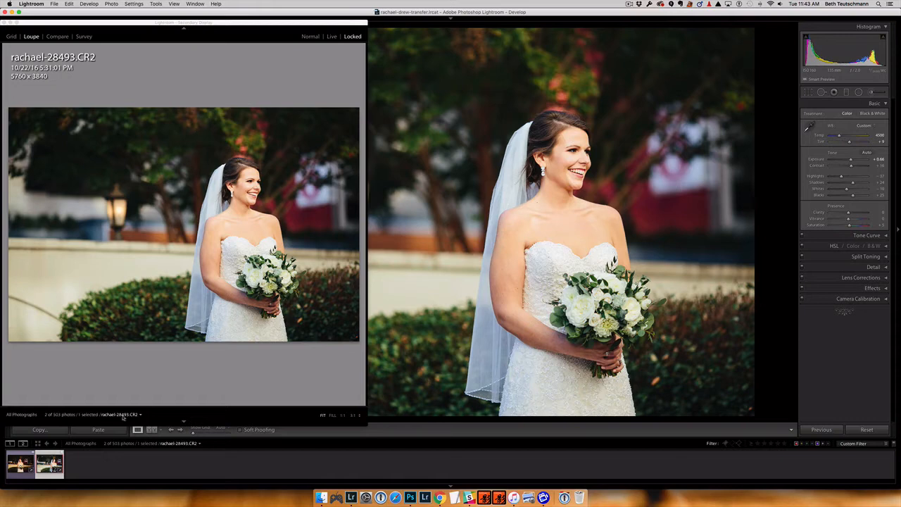
{"action": "key", "text": "Left"}
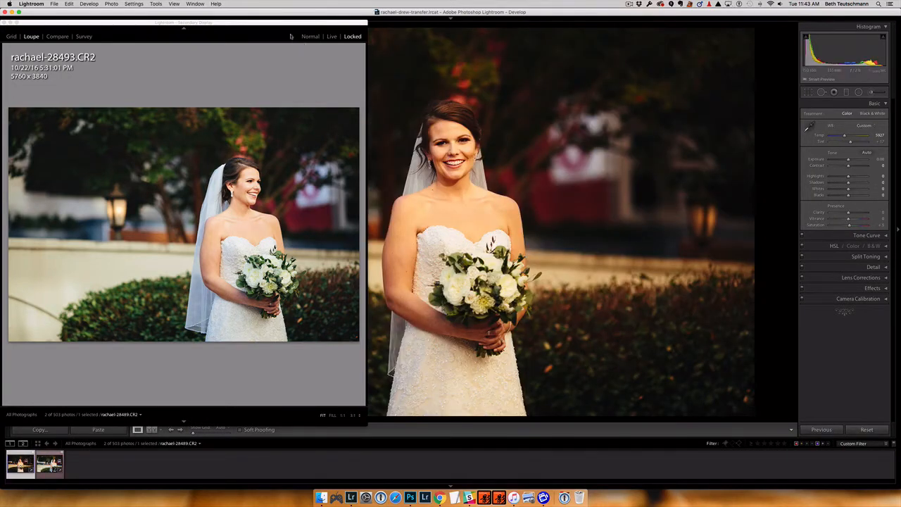
{"action": "left_click_drag", "start_coordinate": [292, 24], "coordinate": [281, 19]}
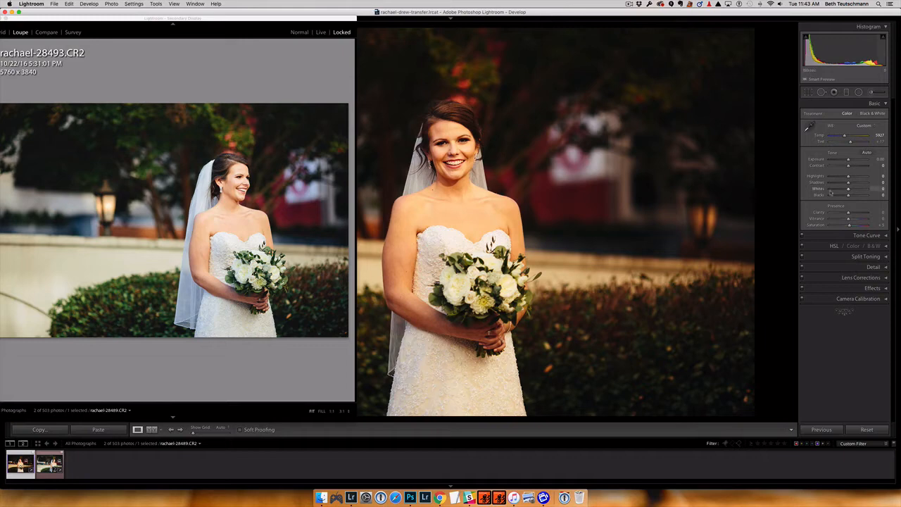
{"action": "left_click", "coordinate": [484, 498]}
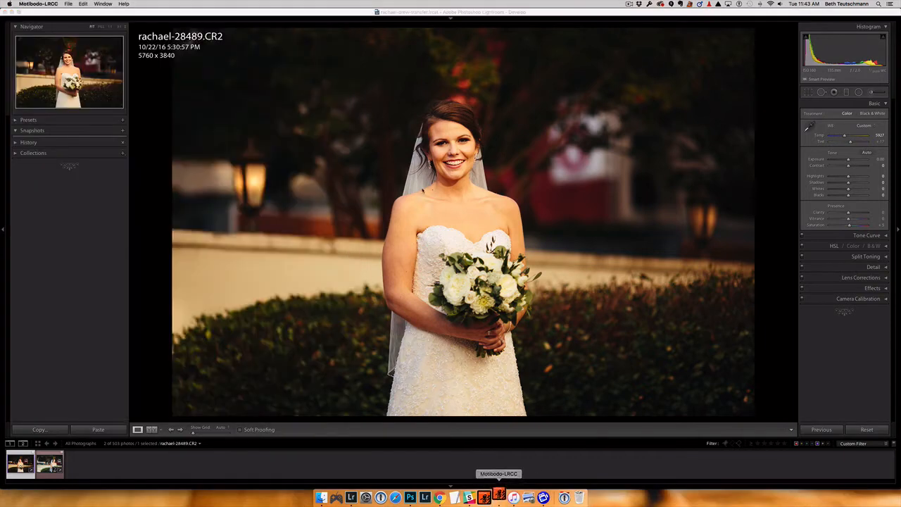
{"action": "left_click", "coordinate": [534, 12]}
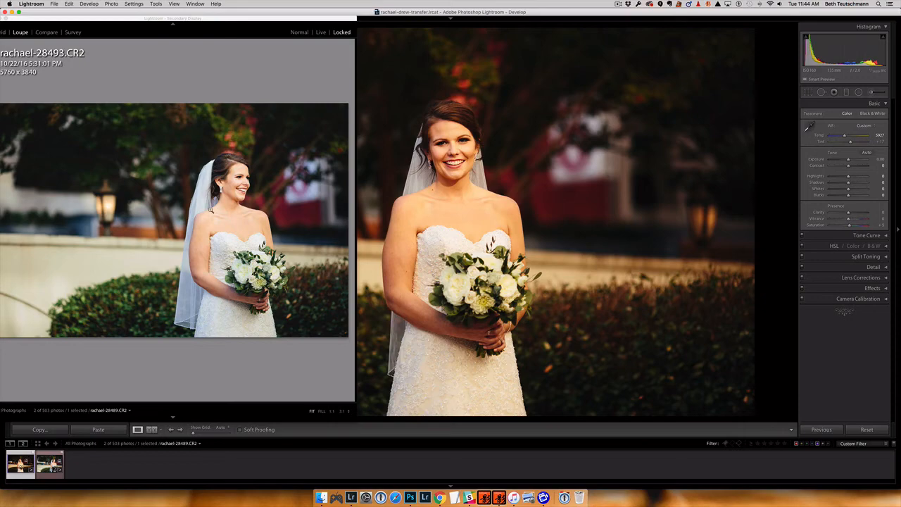
- Compare the brightness, skin tones and background of the reference photo with the unedited photo, examining the bride close up in both
{"action": "left_click", "coordinate": [212, 211]}
{"action": "left_click_drag", "start_coordinate": [295, 211], "coordinate": [176, 391]}
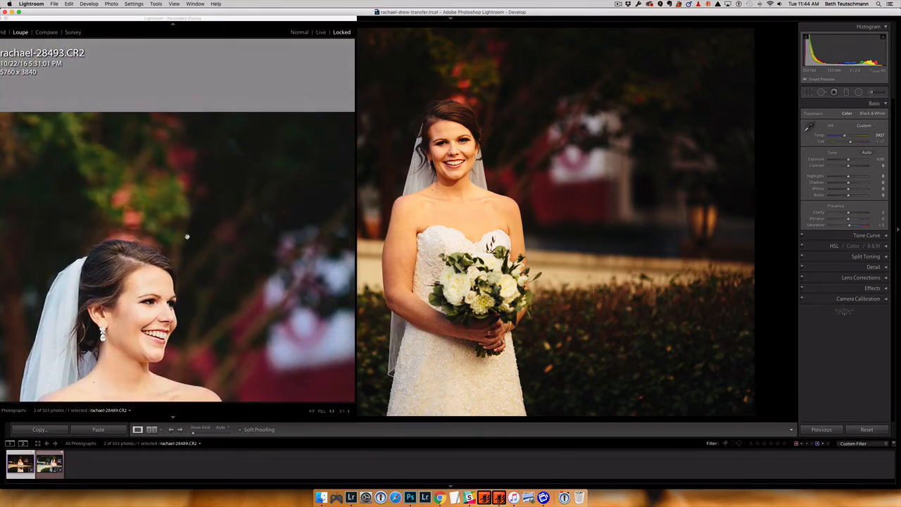
{"action": "left_click", "coordinate": [159, 269]}
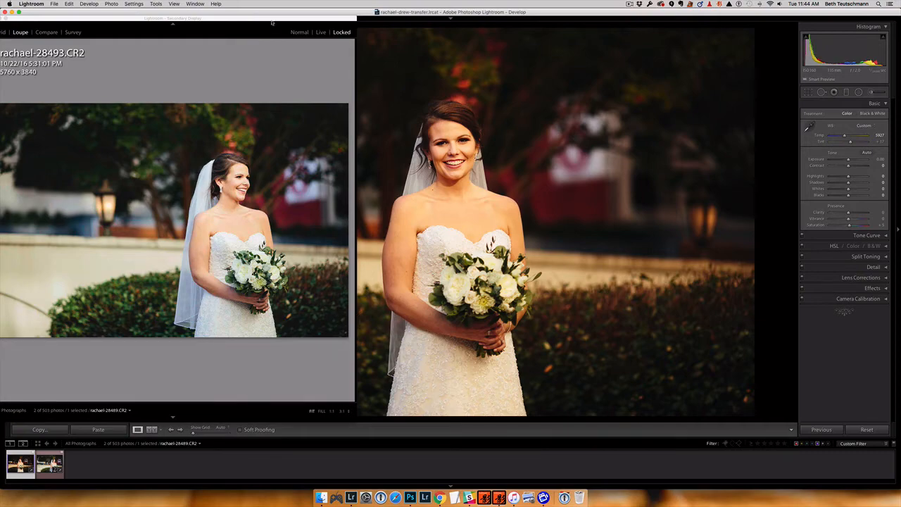
{"action": "left_click_drag", "start_coordinate": [274, 21], "coordinate": [674, 19]}
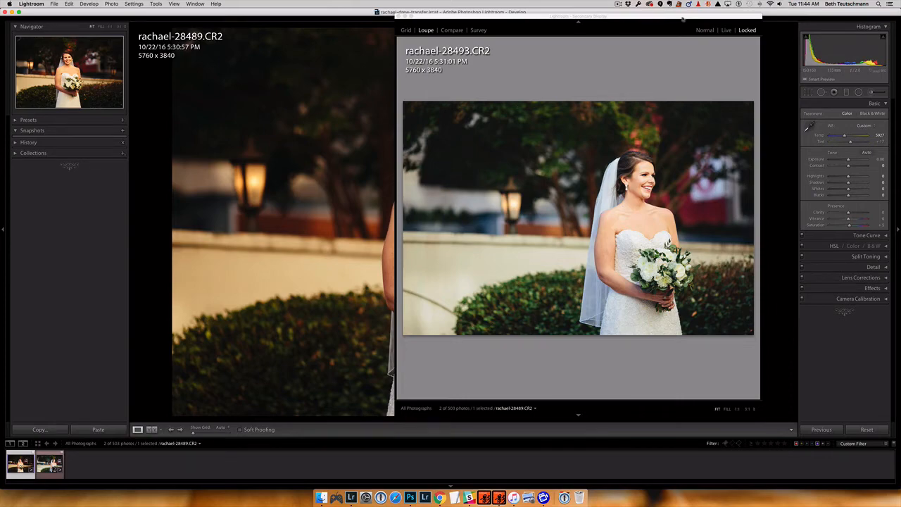
{"action": "left_click_drag", "start_coordinate": [684, 19], "coordinate": [285, 26]}
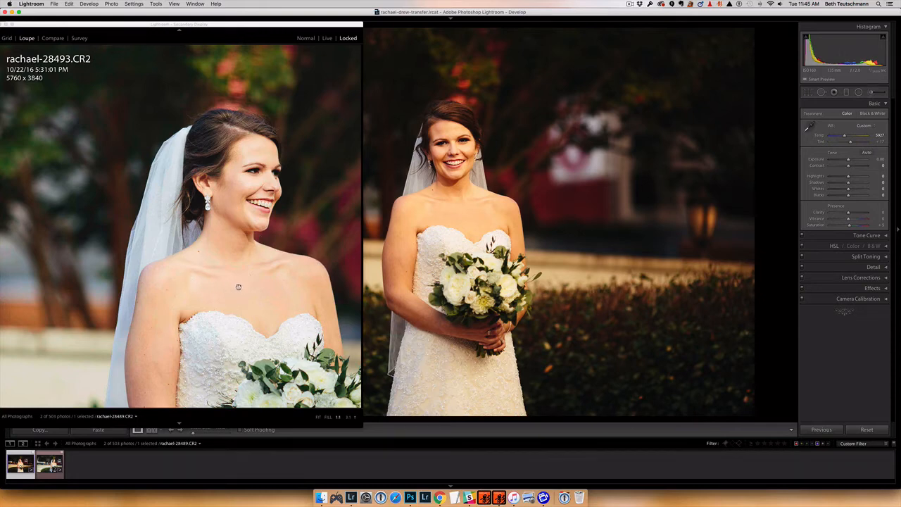
{"action": "left_click", "coordinate": [218, 238]}
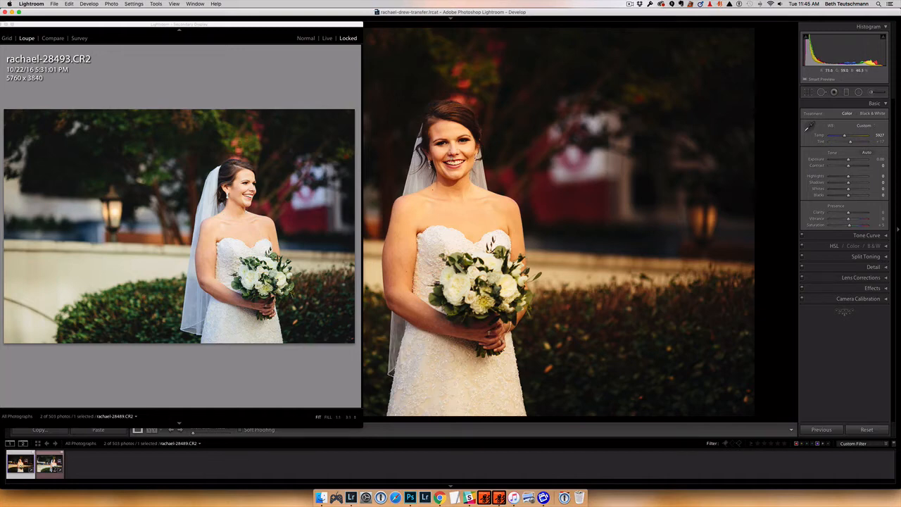
{"action": "left_click", "coordinate": [448, 158]}
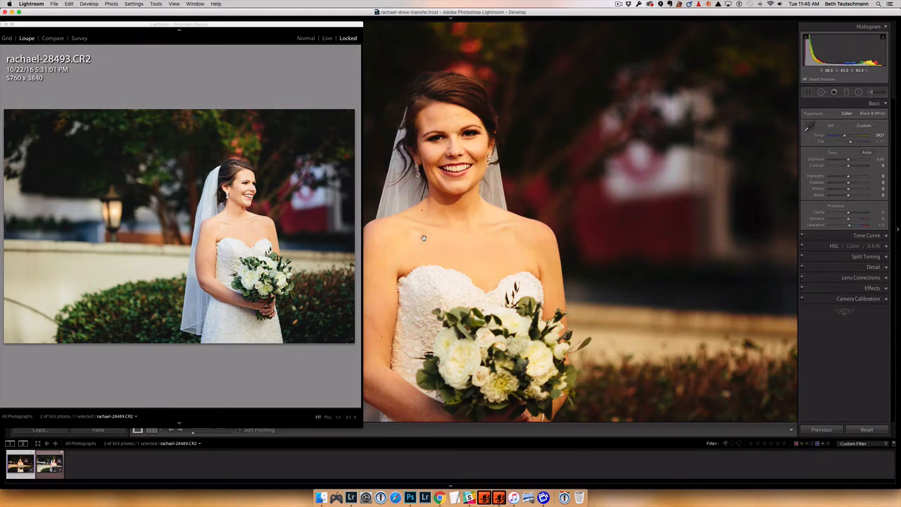
{"action": "left_click", "coordinate": [492, 237]}
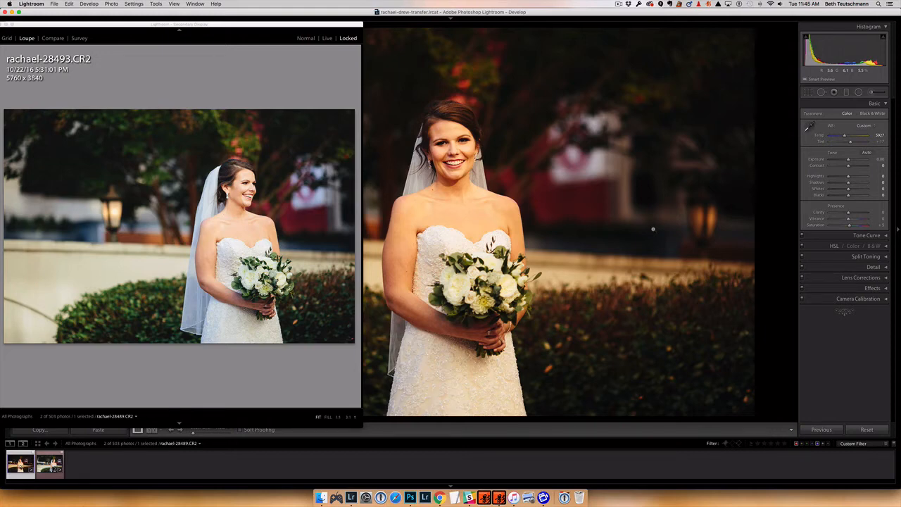
{"action": "left_click", "coordinate": [254, 237]}
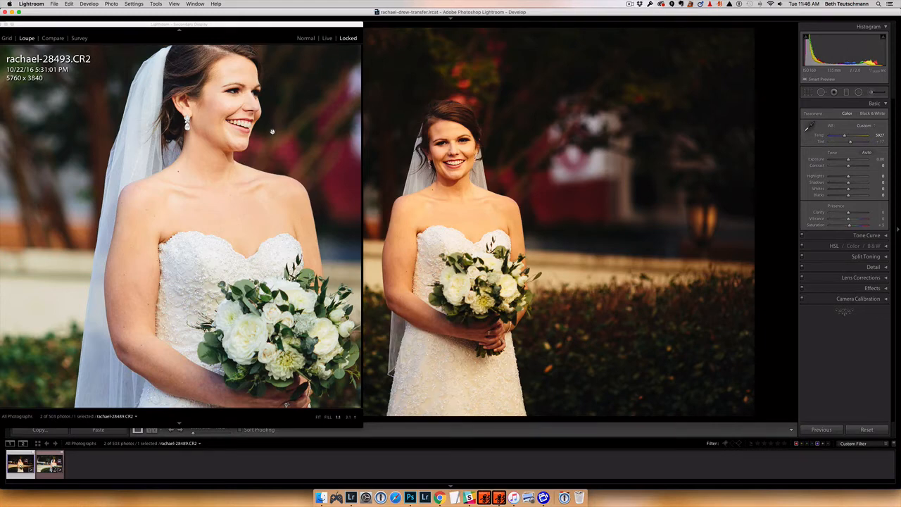
{"action": "left_click", "coordinate": [265, 188]}
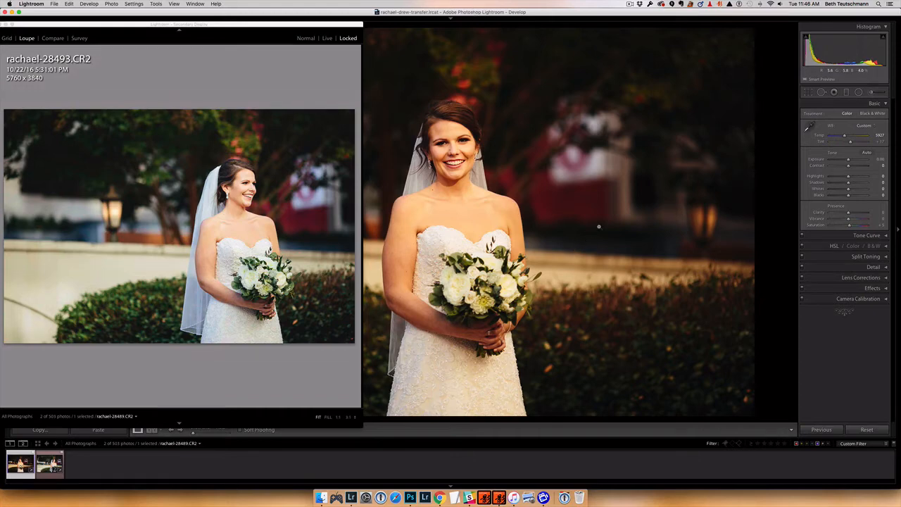
- Set Exposure to +0.56, Highlights to -45 and Shadows to +45 on rachael-28489.CR2
{"action": "key", "text": "shift"}
{"action": "key", "text": "shift"}
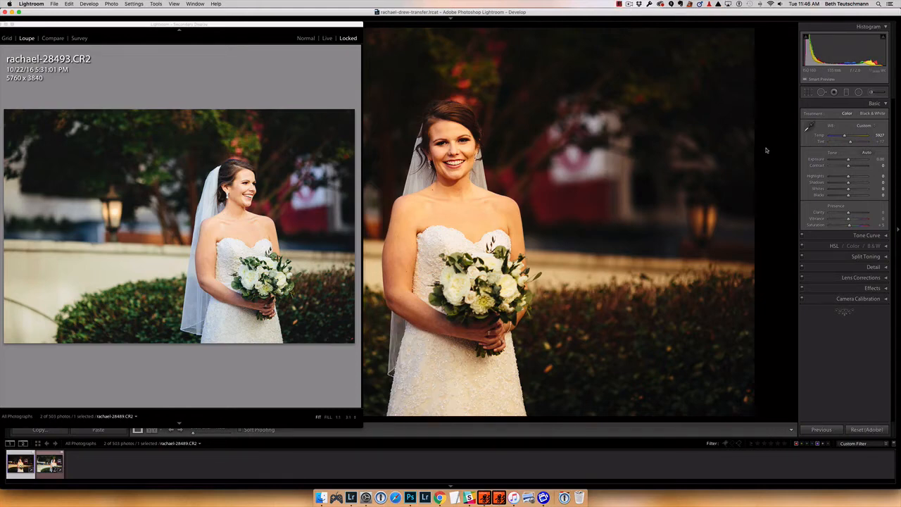
{"action": "key", "text": "shift+Up"}
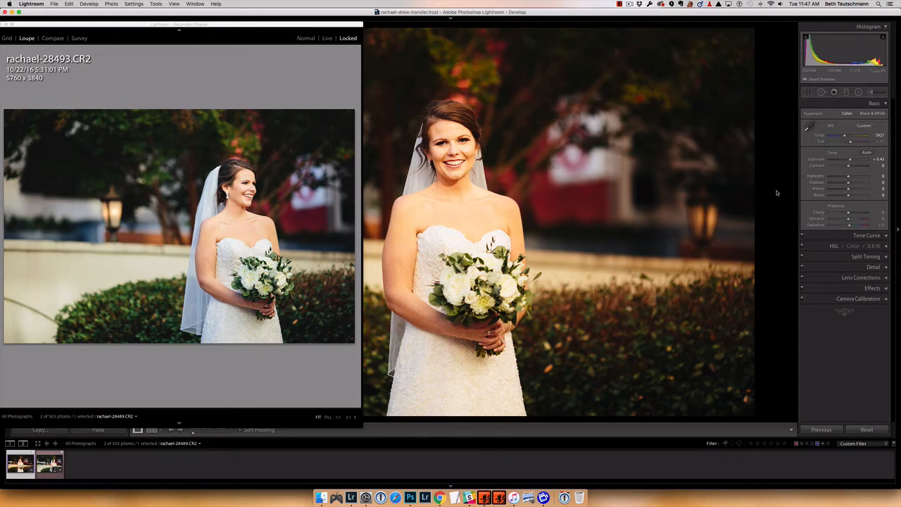
{"action": "left_click_drag", "start_coordinate": [881, 176], "coordinate": [874, 177]}
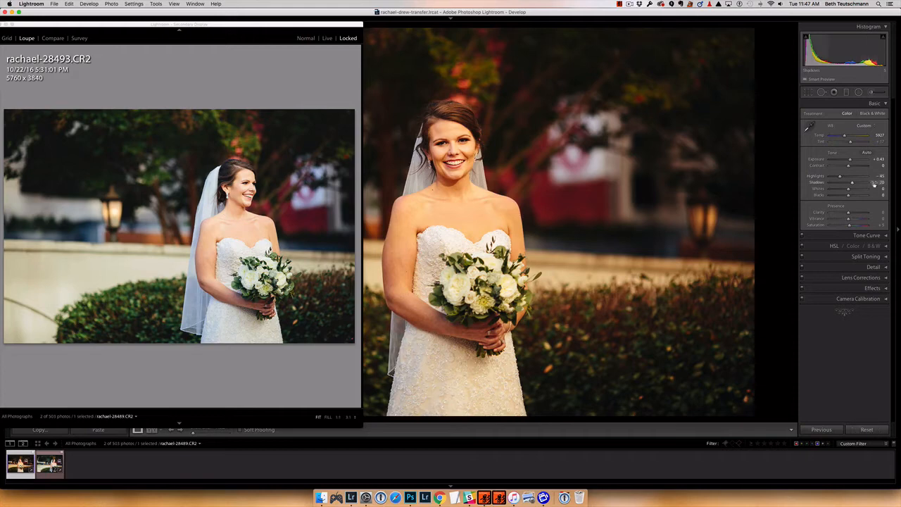
{"action": "left_click_drag", "start_coordinate": [873, 182], "coordinate": [874, 184]}
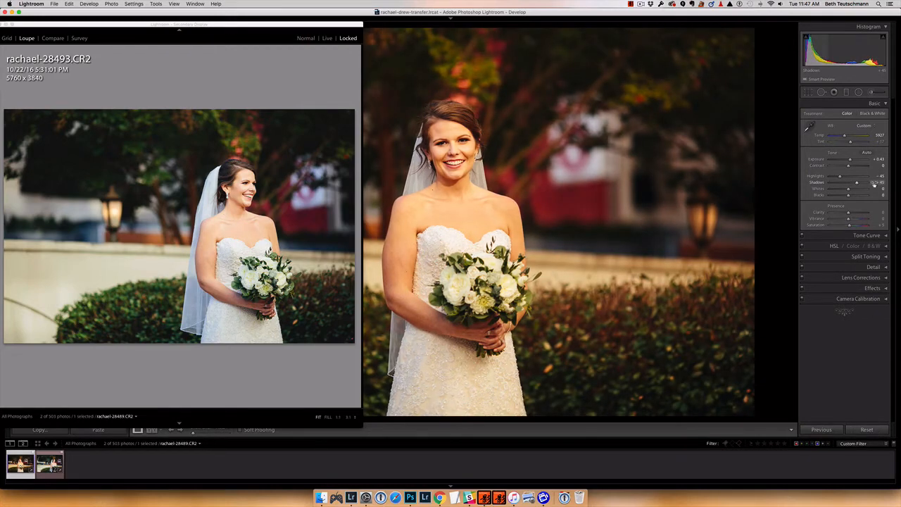
{"action": "left_click_drag", "start_coordinate": [872, 160], "coordinate": [873, 160]}
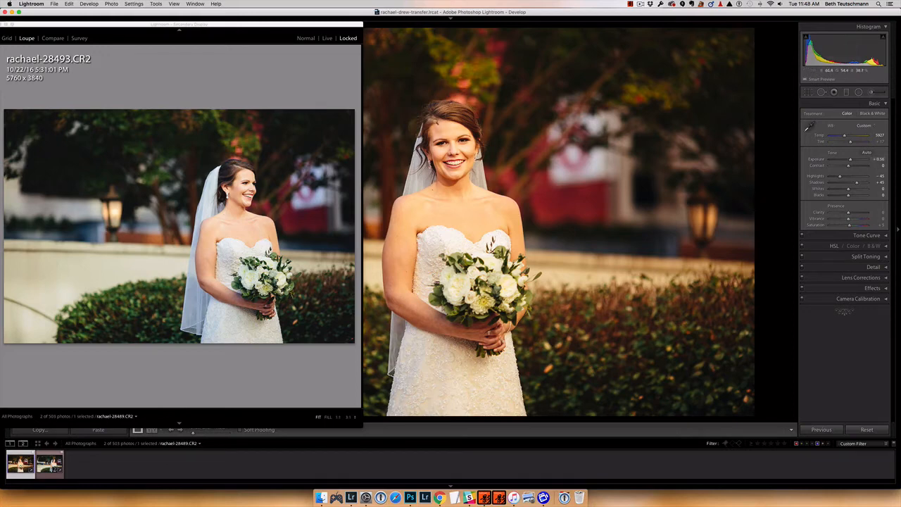
- Set Contrast to +14 on rachael-28489.CR2, judging it against a close-up of the bride in the reference photo
{"action": "left_click", "coordinate": [229, 184]}
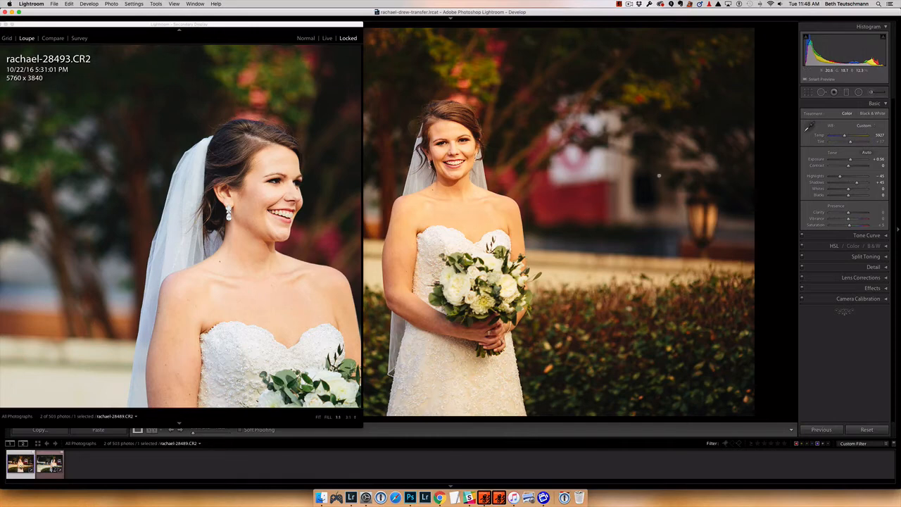
{"action": "key", "text": "Up"}
{"action": "key", "text": "Up"}
{"action": "key", "text": "Up"}
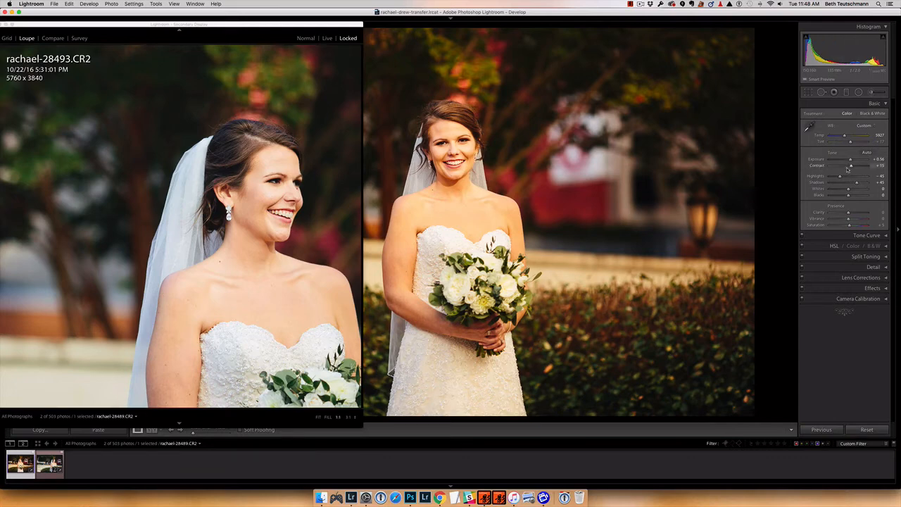
{"action": "left_click_drag", "start_coordinate": [850, 167], "coordinate": [848, 167]}
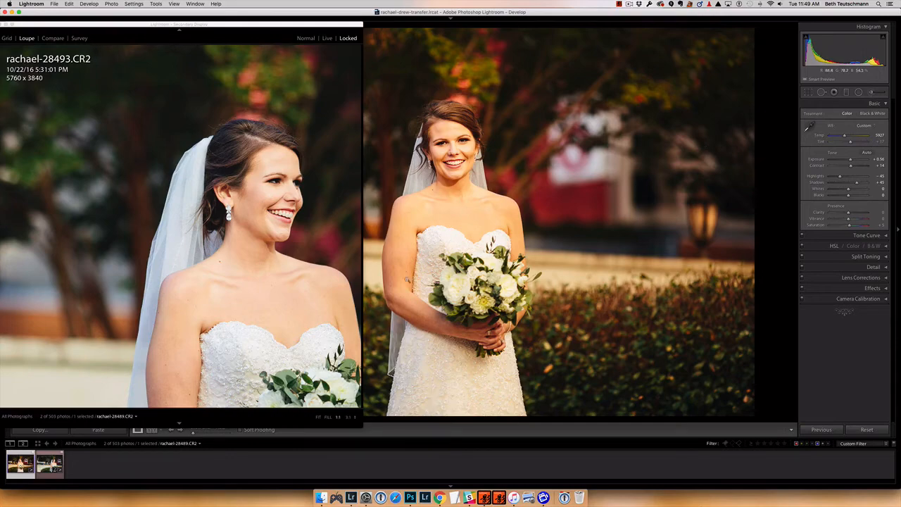
{"action": "left_click", "coordinate": [140, 265]}
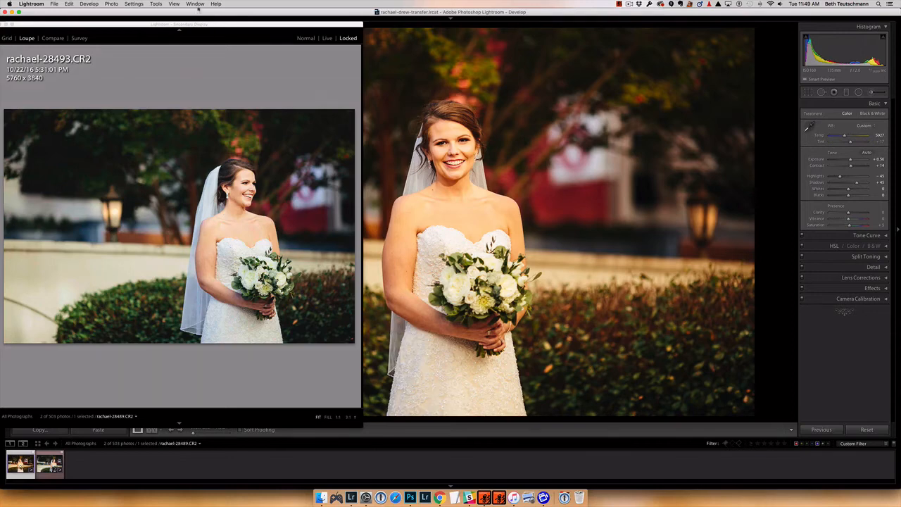
- Compare the full backgrounds of both photos and set Blacks to +15 on rachael-28489.CR2
{"action": "left_click_drag", "start_coordinate": [196, 24], "coordinate": [618, 28]}
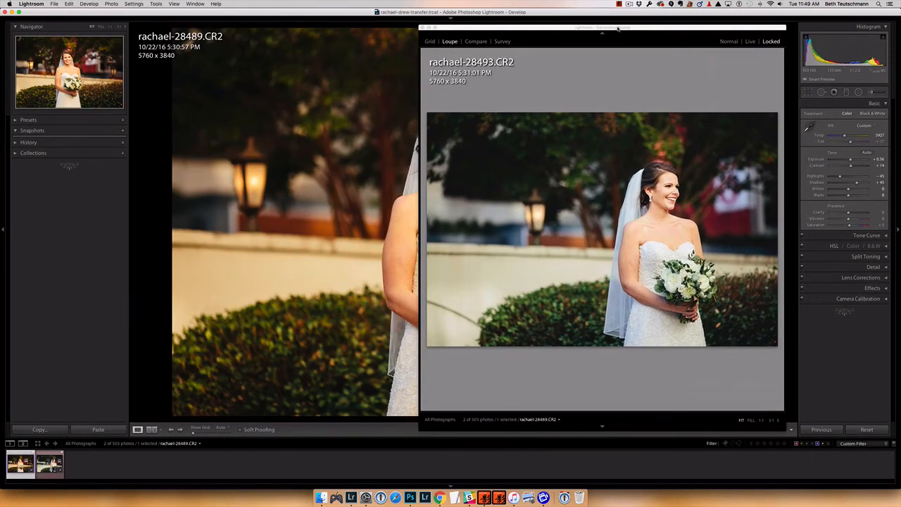
{"action": "left_click_drag", "start_coordinate": [618, 28], "coordinate": [213, 25]}
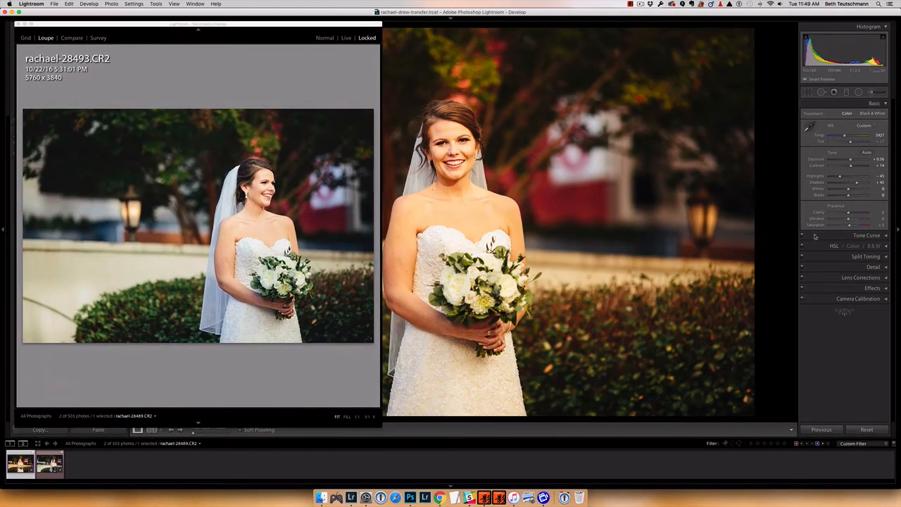
{"action": "key", "text": "Up"}
{"action": "key", "text": "Up"}
{"action": "key", "text": "Up"}
{"action": "key", "text": "Up"}
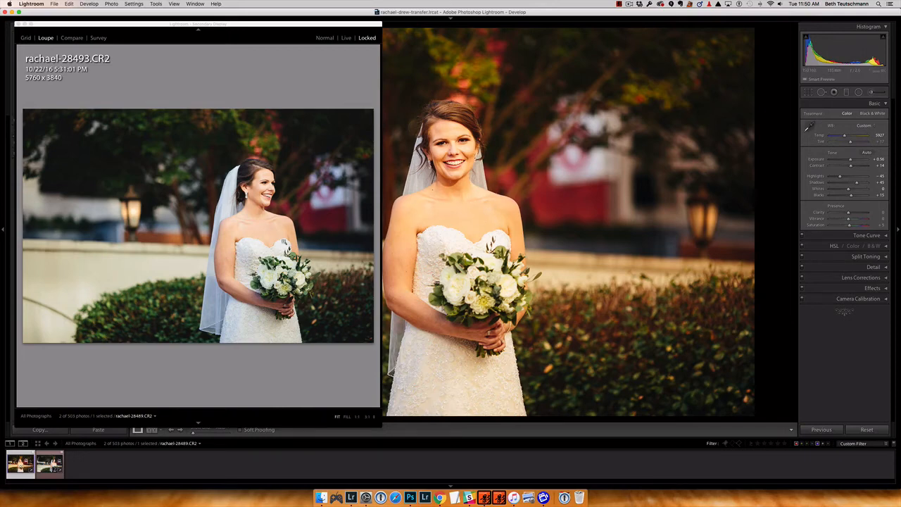
- Set Whites to -28 on rachael-28489.CR2, judging the dress and skin against close-ups of the reference photo
{"action": "left_click", "coordinate": [271, 228]}
{"action": "left_click", "coordinate": [272, 228]}
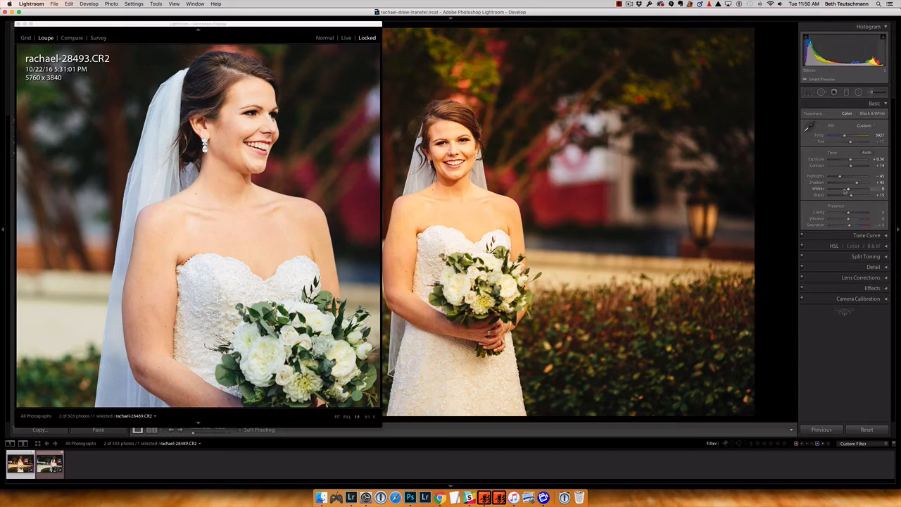
{"action": "left_click_drag", "start_coordinate": [845, 190], "coordinate": [844, 190]}
{"action": "left_click_drag", "start_coordinate": [843, 190], "coordinate": [844, 190]}
{"action": "left_click", "coordinate": [488, 218]}
{"action": "left_click", "coordinate": [488, 218]}
{"action": "left_click", "coordinate": [247, 204]}
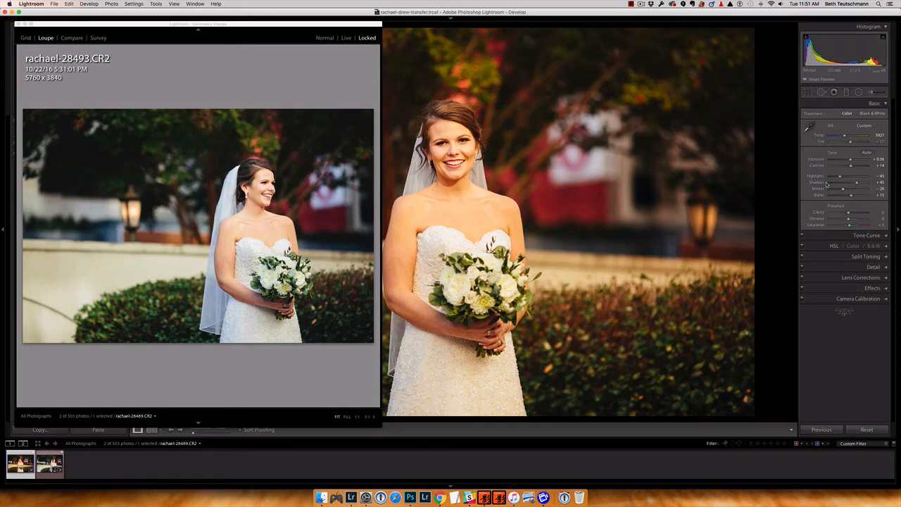
- Set the white balance Temp to 5127 on rachael-28489.CR2 and compare the color with the reference photo
{"action": "left_click_drag", "start_coordinate": [877, 137], "coordinate": [875, 138]}
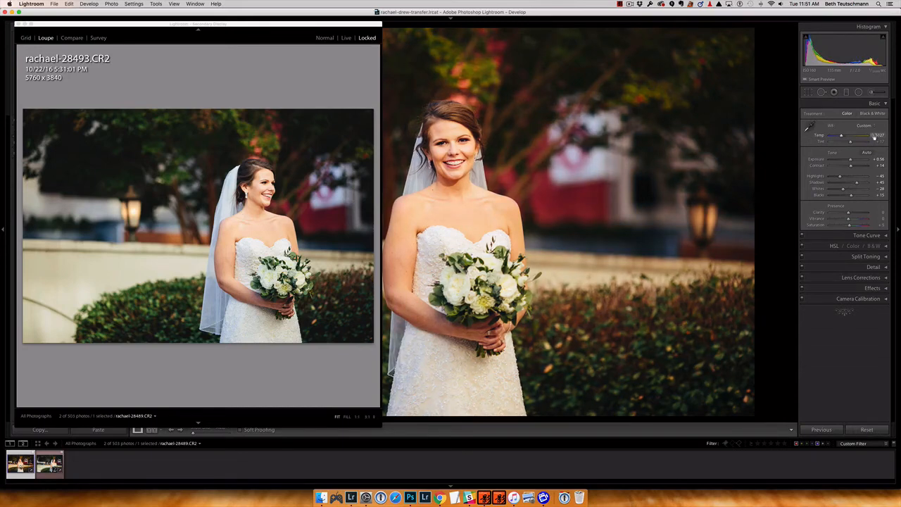
{"action": "left_click", "coordinate": [252, 229]}
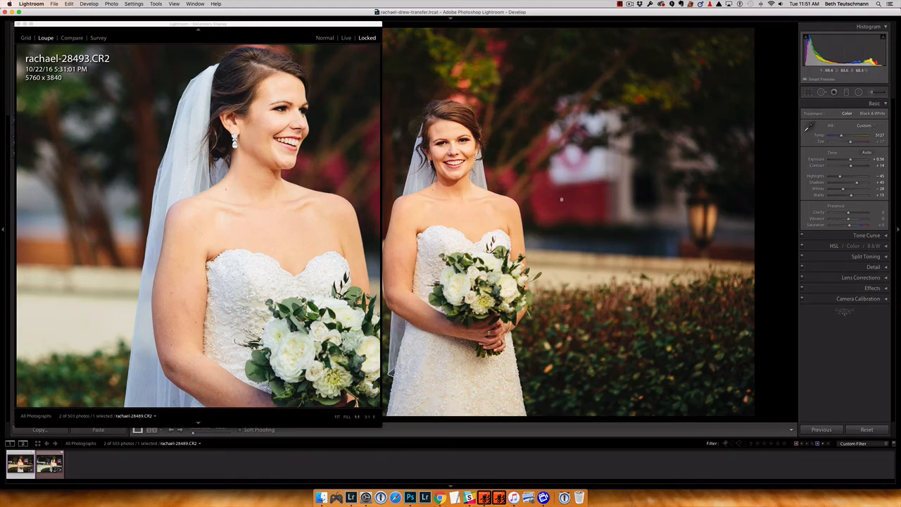
{"action": "left_click", "coordinate": [284, 264]}
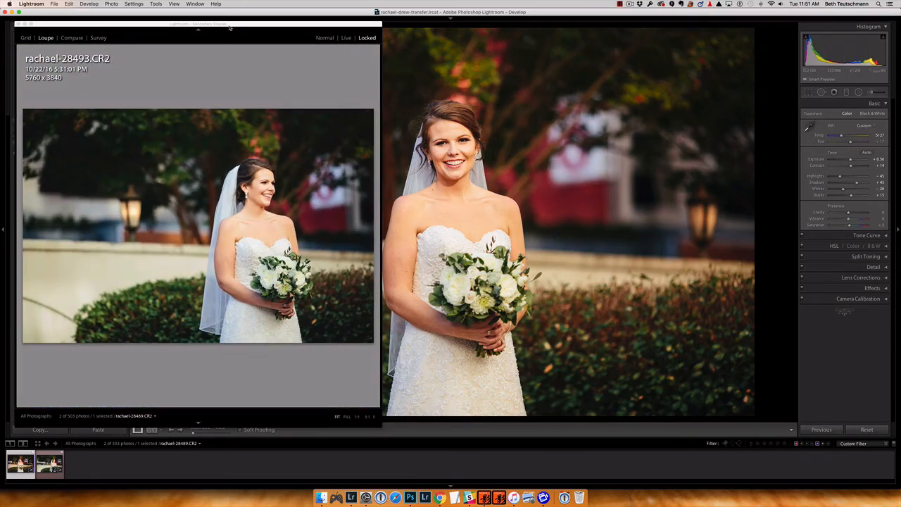
{"action": "left_click_drag", "start_coordinate": [229, 24], "coordinate": [555, 24]}
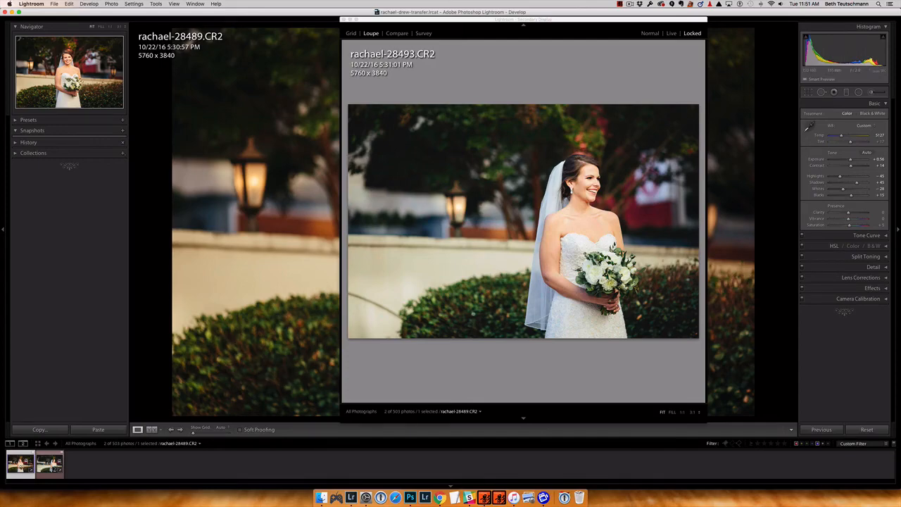
{"action": "left_click_drag", "start_coordinate": [643, 23], "coordinate": [325, 33]}
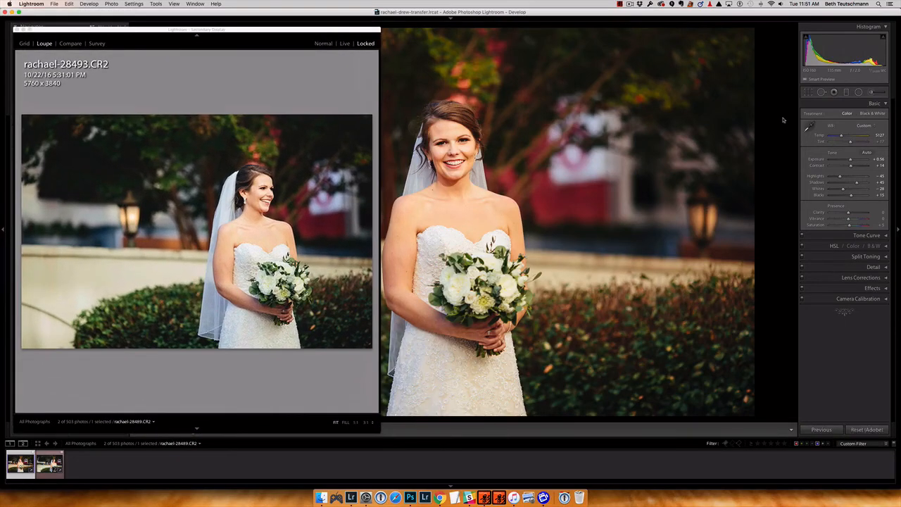
- Set the white balance Tint to +6 on rachael-28489.CR2, judging the color against the reference photo
{"action": "key", "text": "shift+Down"}
{"action": "key", "text": "shift+Down"}
{"action": "key", "text": "alt+Down"}
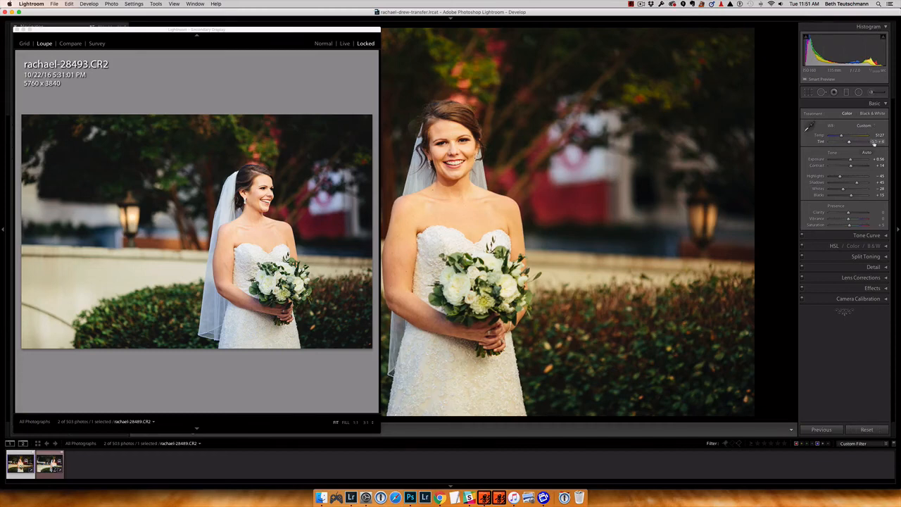
- Set the white balance Temp to 4627 on rachael-28489.CR2 to cool it toward the reference photo
{"action": "key", "text": "shift+Down"}
{"action": "key", "text": "shift+Down"}
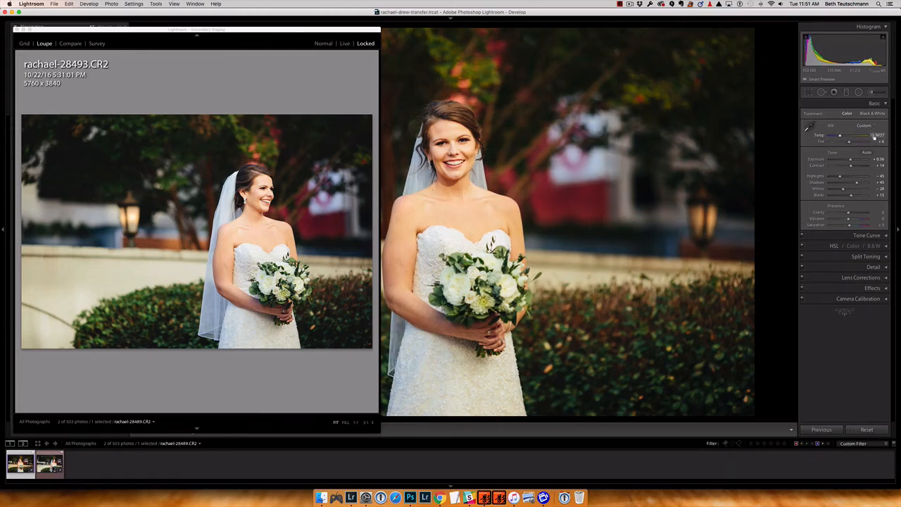
{"action": "key", "text": "Down"}
{"action": "key", "text": "Down"}
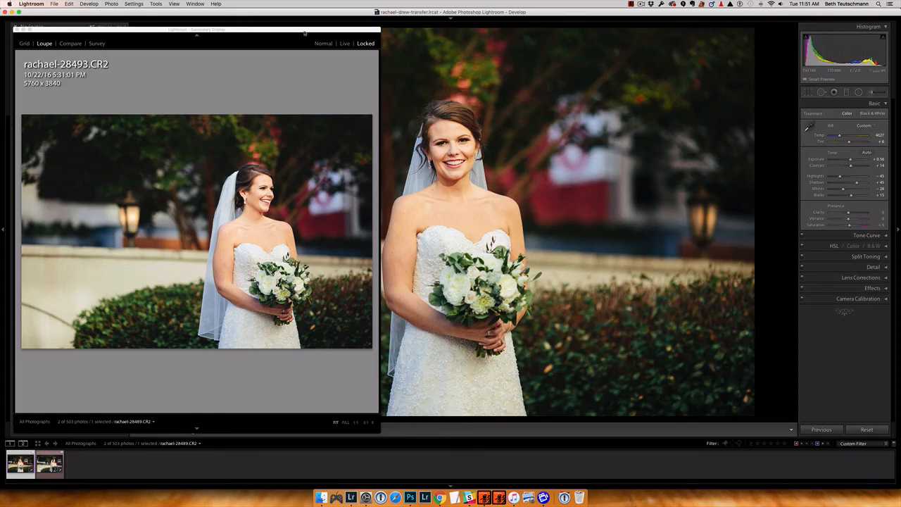
- Compare the reference photo with rachael-28489.CR2, moving the secondary window to check the background and inspecting the bride's skin, dress and bouquet up close
{"action": "left_click_drag", "start_coordinate": [305, 31], "coordinate": [587, 48]}
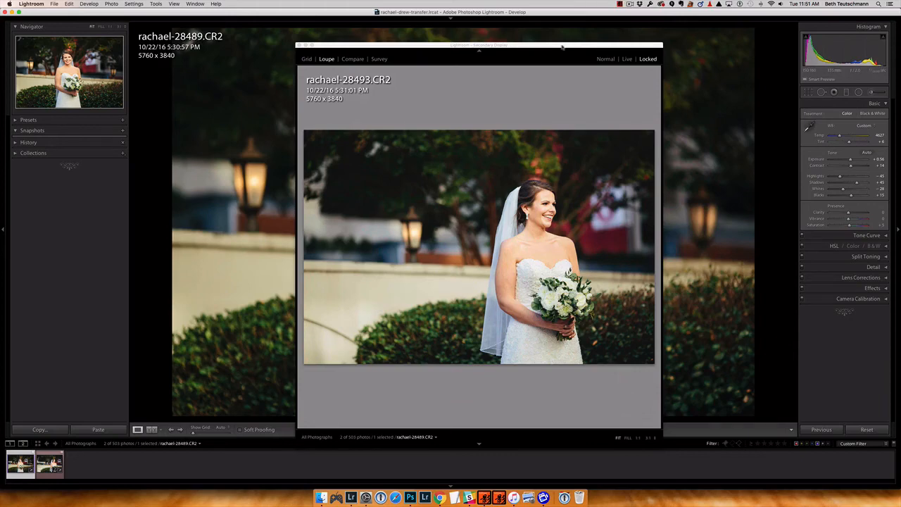
{"action": "left_click_drag", "start_coordinate": [563, 47], "coordinate": [281, 33]}
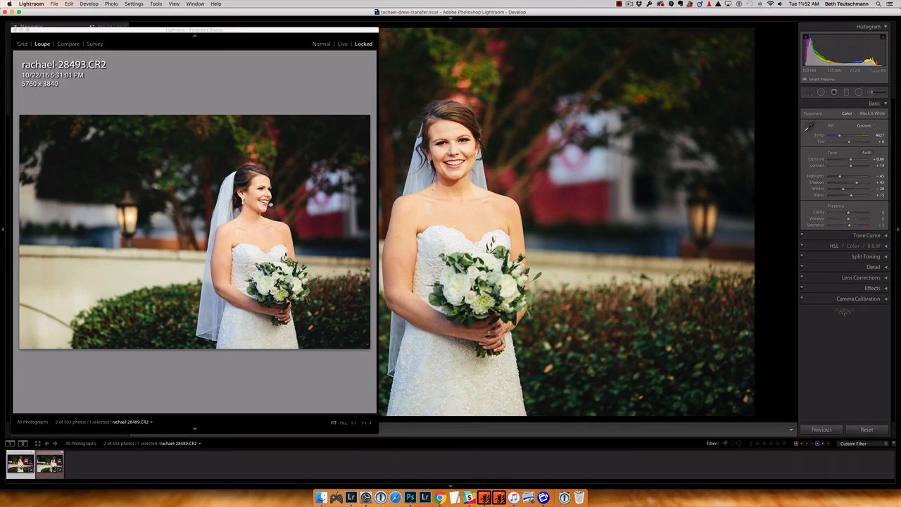
{"action": "left_click", "coordinate": [271, 204]}
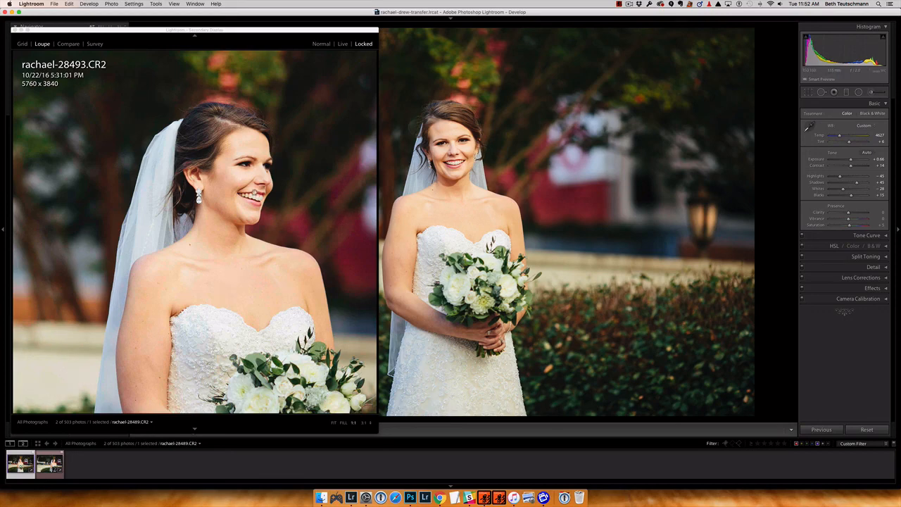
{"action": "scroll", "coordinate": [273, 264], "scroll_direction": "down", "scroll_amount": 5}
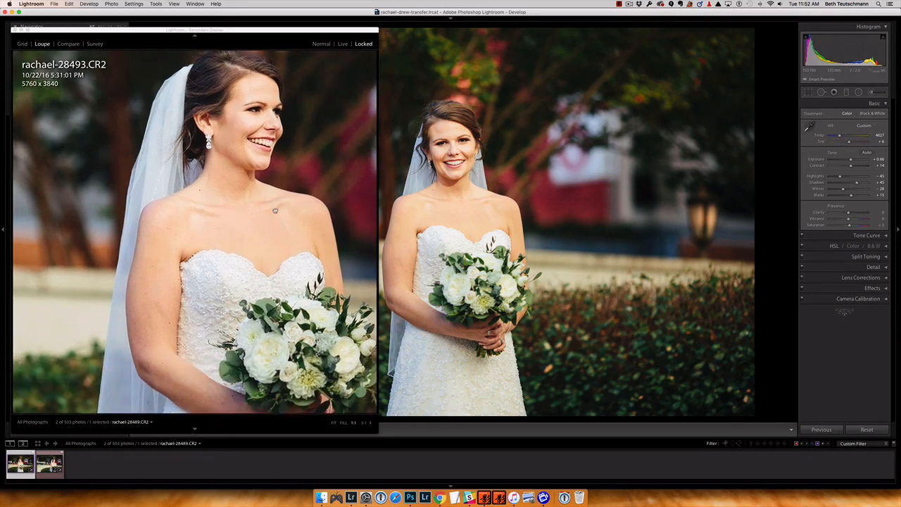
{"action": "left_click", "coordinate": [287, 304]}
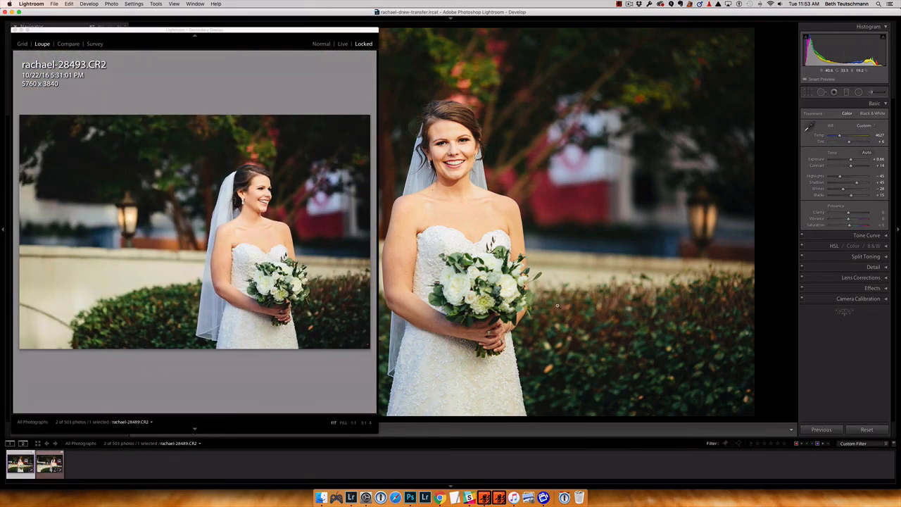